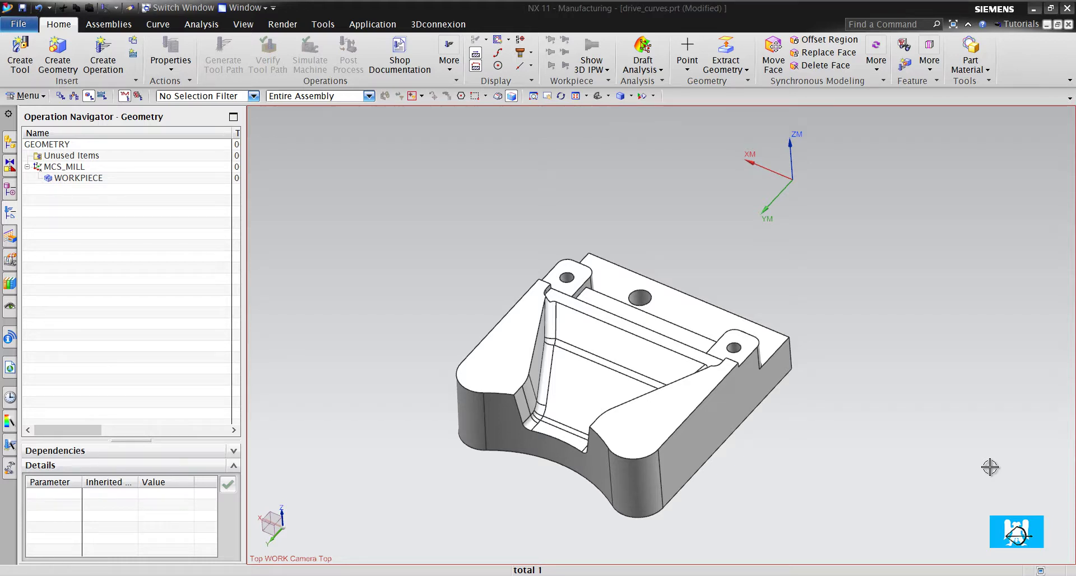
Step: Create a mill_planar Face Milling with Boundaries operation named FACE_MILLING
{"action": "left_click", "coordinate": [103, 56]}
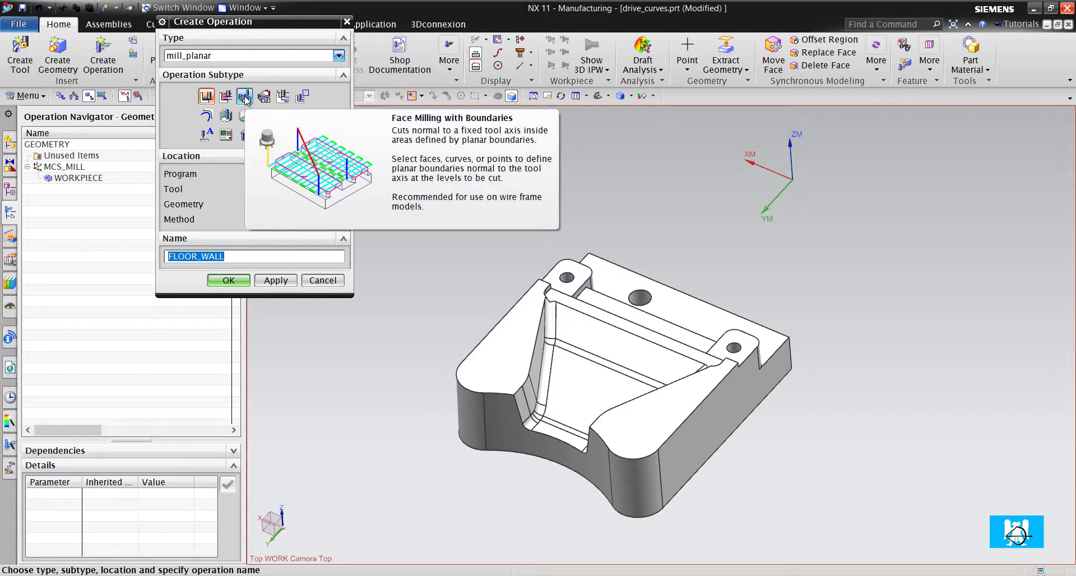
{"action": "left_click", "coordinate": [244, 97]}
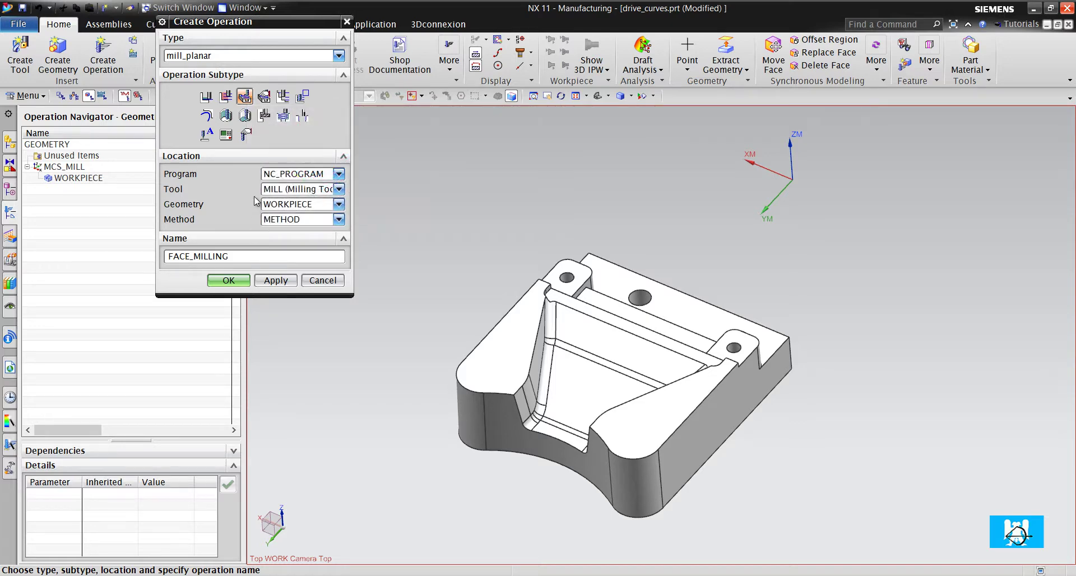
{"action": "left_click", "coordinate": [229, 280]}
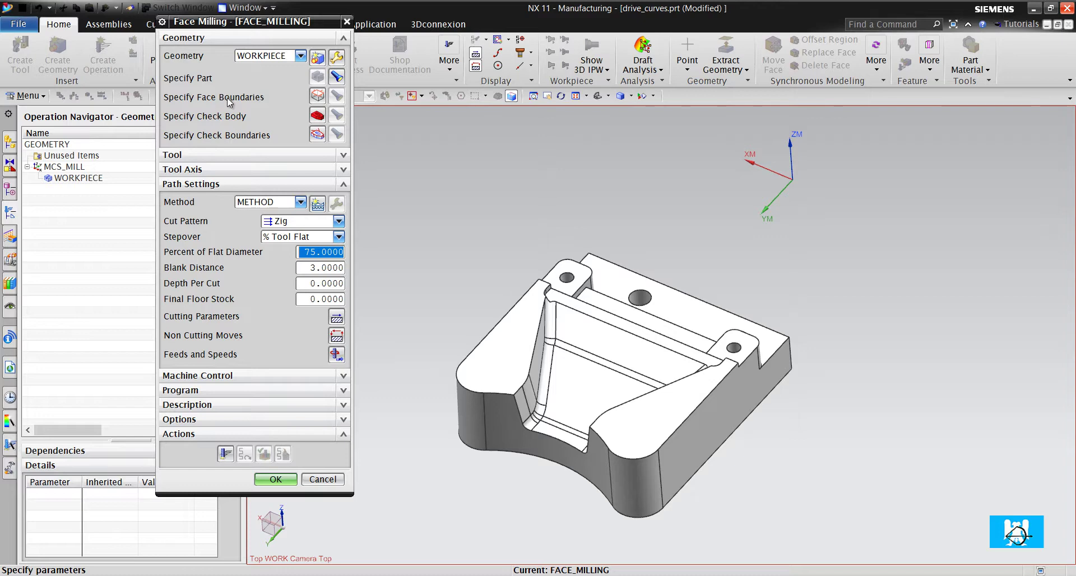
Step: In the face boundaries, set Selection Method to Curves and the filter to Tangent Curves
{"action": "left_click", "coordinate": [318, 97]}
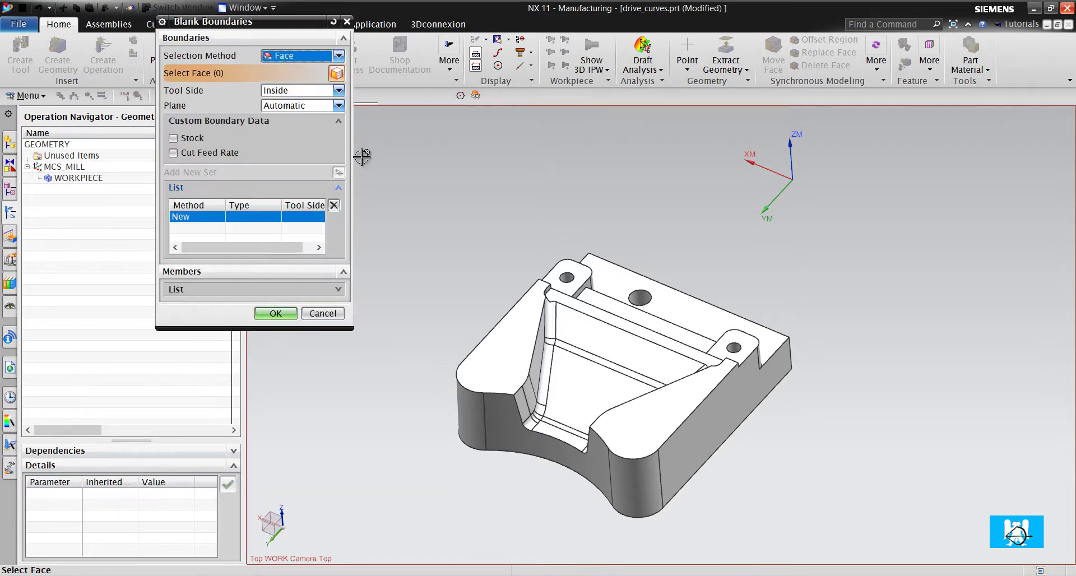
{"action": "left_click", "coordinate": [296, 56]}
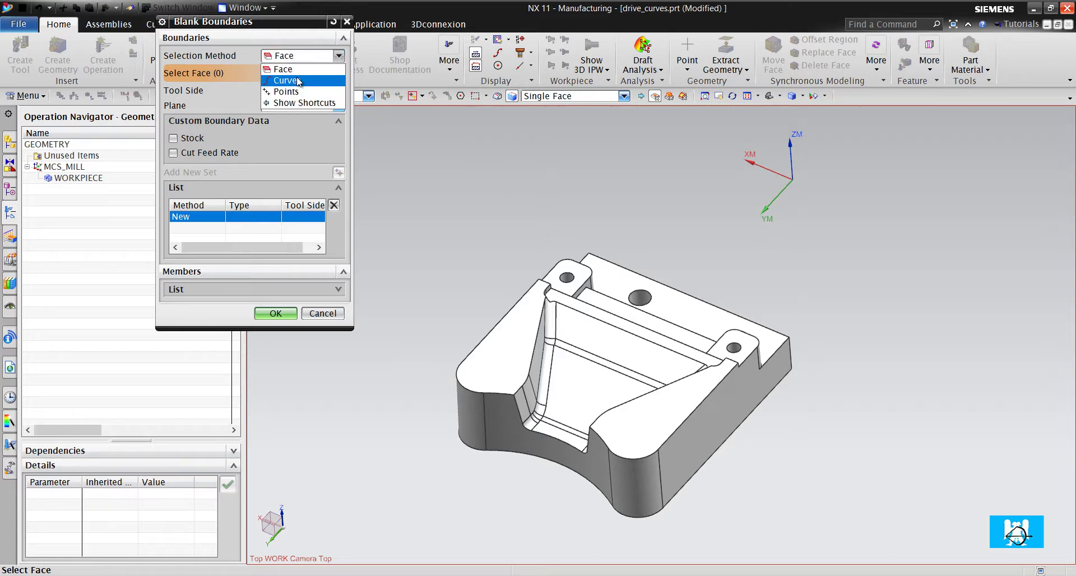
{"action": "left_click", "coordinate": [299, 78]}
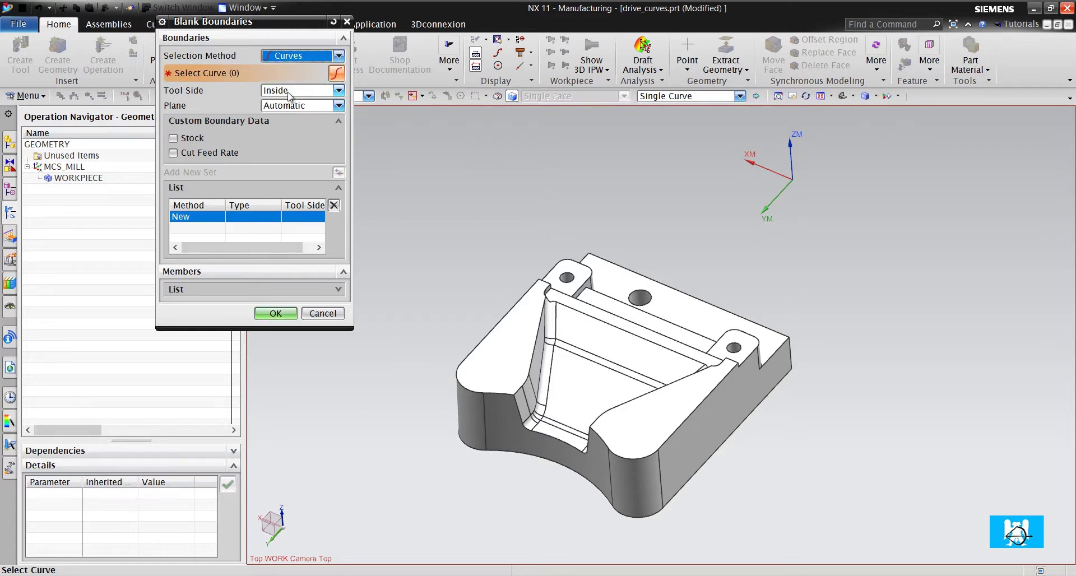
{"action": "scroll", "coordinate": [568, 288], "scroll_direction": "up", "scroll_amount": 3}
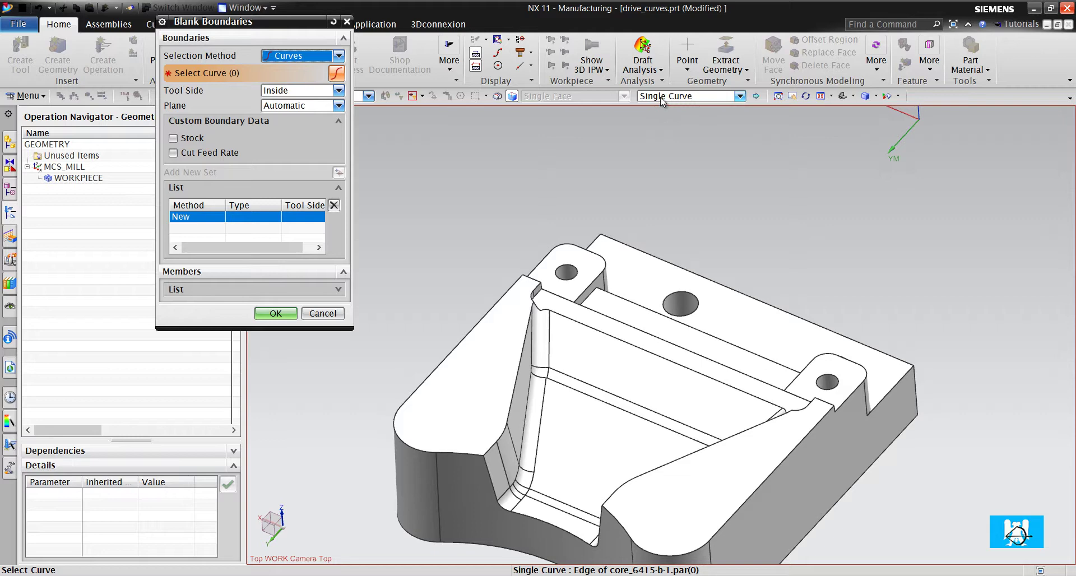
{"action": "left_click", "coordinate": [661, 96]}
{"action": "left_click", "coordinate": [664, 134]}
Step: Select the left lobe, right lobe and back edge chains of the top outline
{"action": "left_click", "coordinate": [509, 289]}
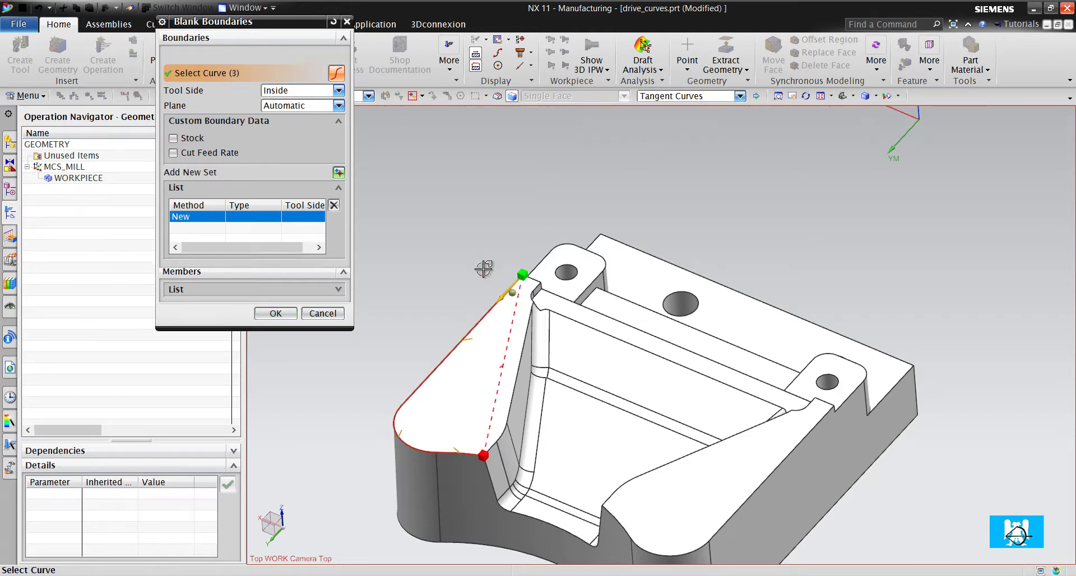
{"action": "scroll", "coordinate": [483, 269], "scroll_direction": "down", "scroll_amount": 1}
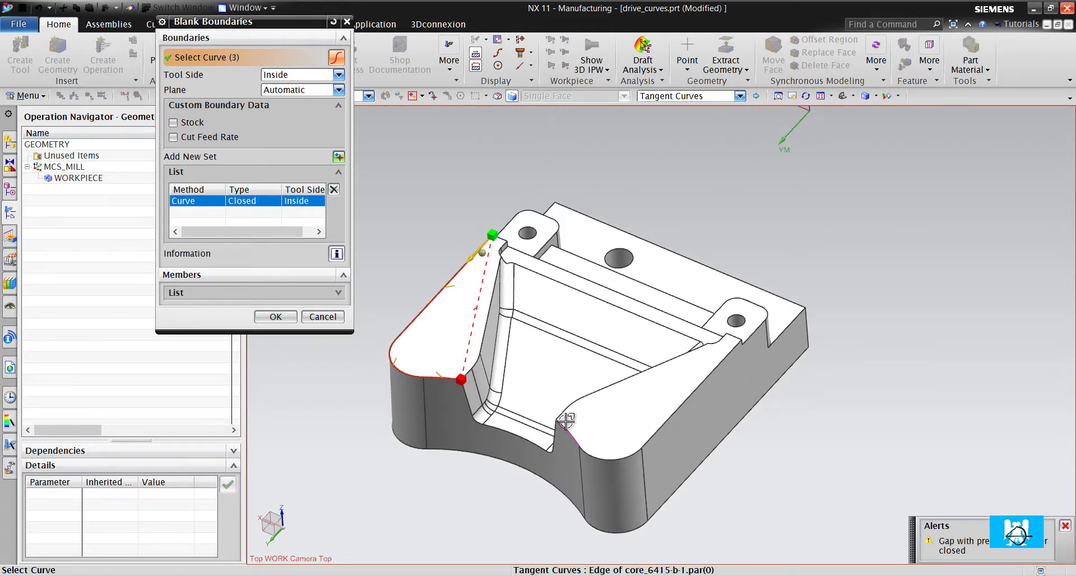
{"action": "left_click", "coordinate": [604, 445]}
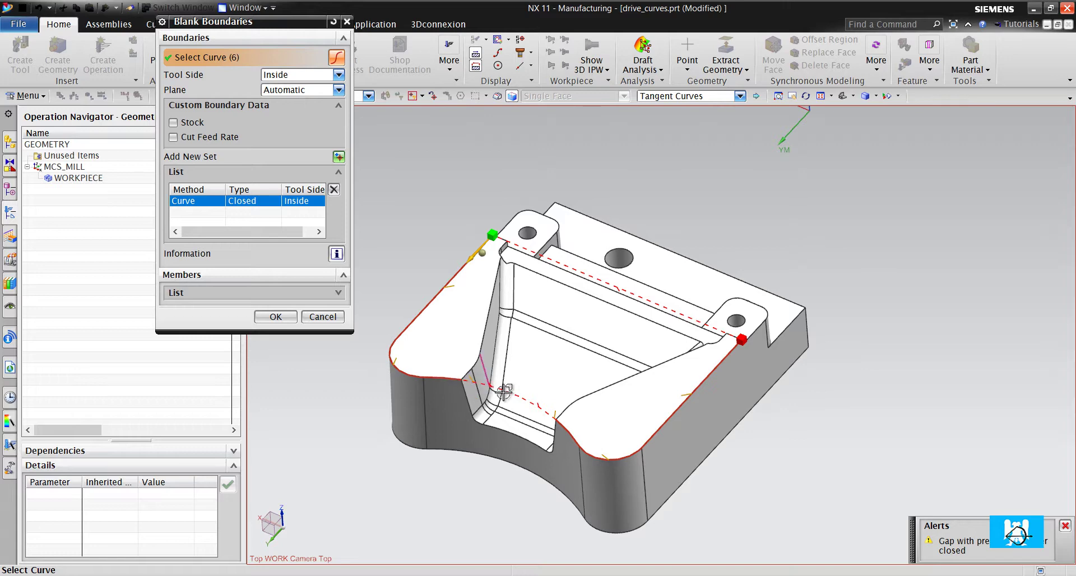
{"action": "scroll", "coordinate": [753, 267], "scroll_direction": "up", "scroll_amount": 3}
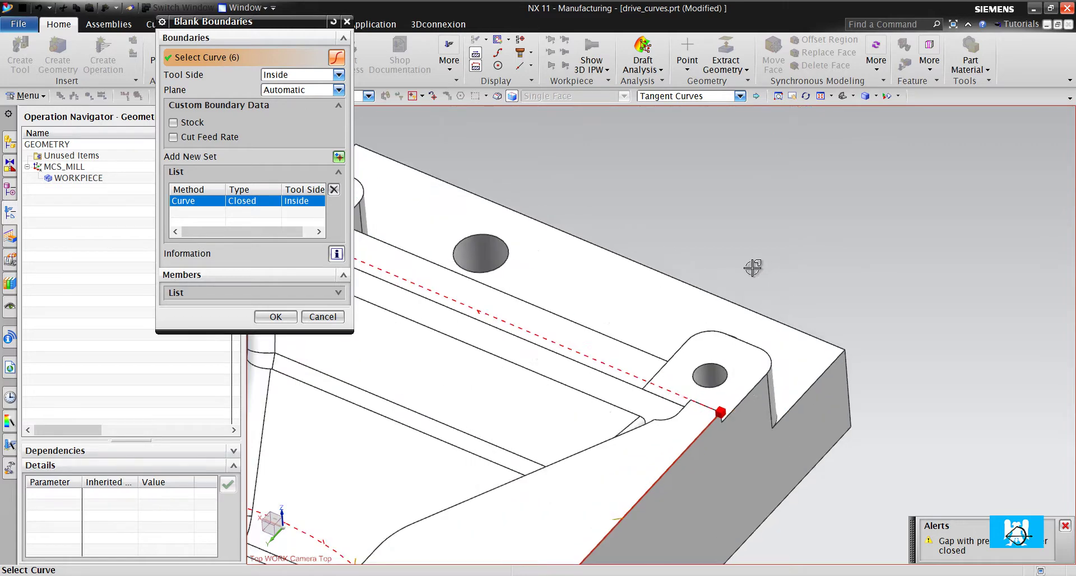
{"action": "middle_click_drag", "start_coordinate": [889, 298], "coordinate": [828, 275]}
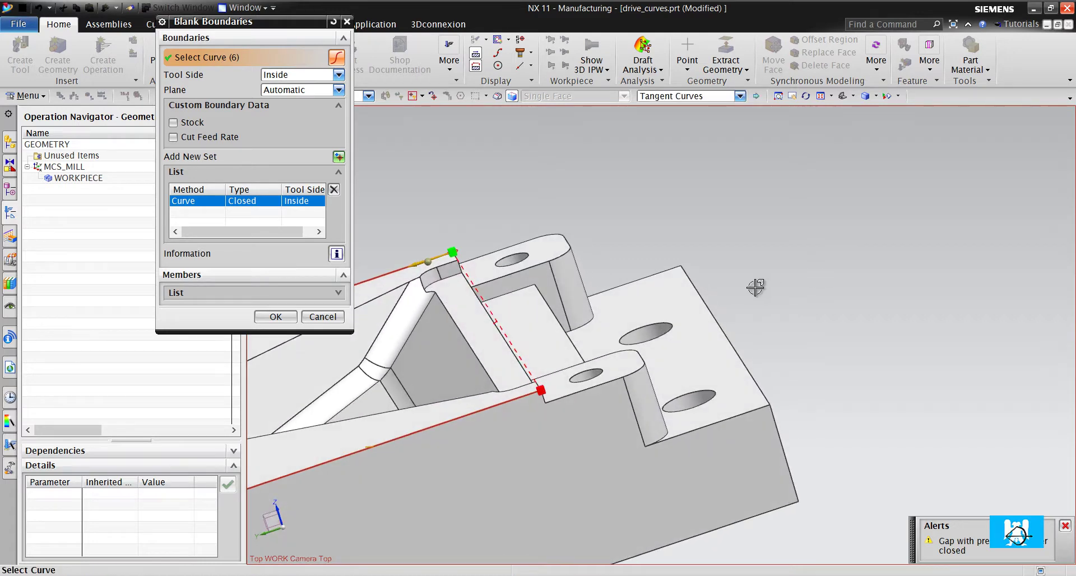
{"action": "left_click", "coordinate": [702, 305]}
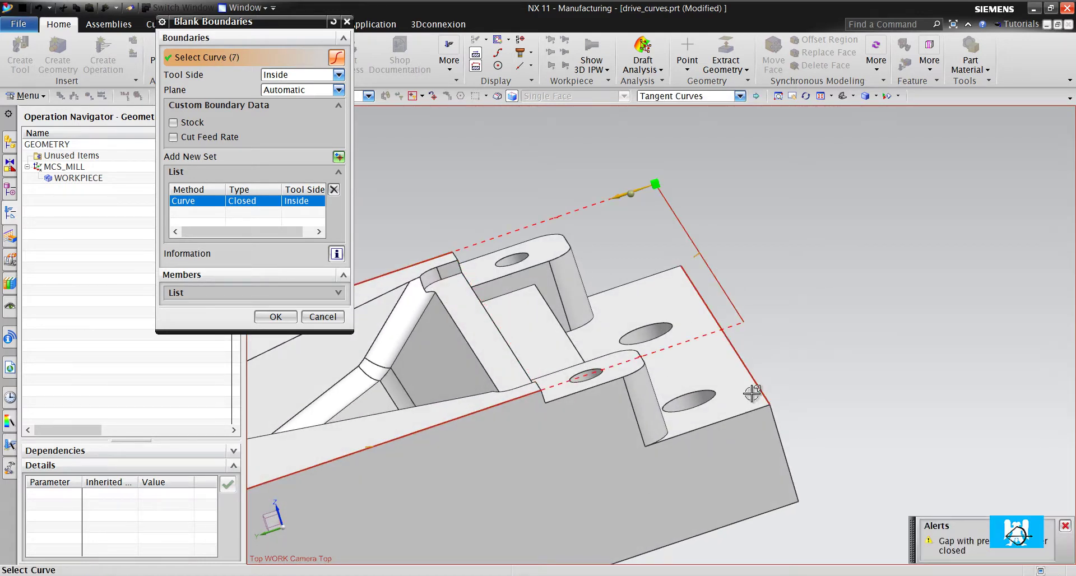
Step: Confirm the seven-curve boundary closes around the part, then accept it
{"action": "scroll", "coordinate": [768, 387], "scroll_direction": "down", "scroll_amount": 3}
{"action": "scroll", "coordinate": [773, 378], "scroll_direction": "up", "scroll_amount": 2}
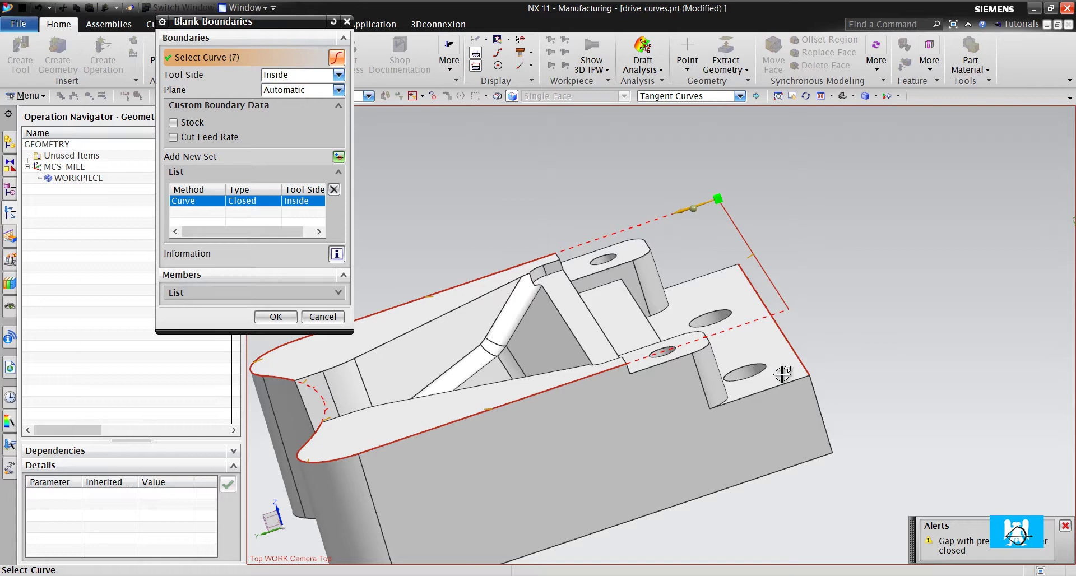
{"action": "scroll", "coordinate": [783, 374], "scroll_direction": "up", "scroll_amount": 3}
{"action": "middle_click_drag", "start_coordinate": [783, 373], "coordinate": [774, 302]}
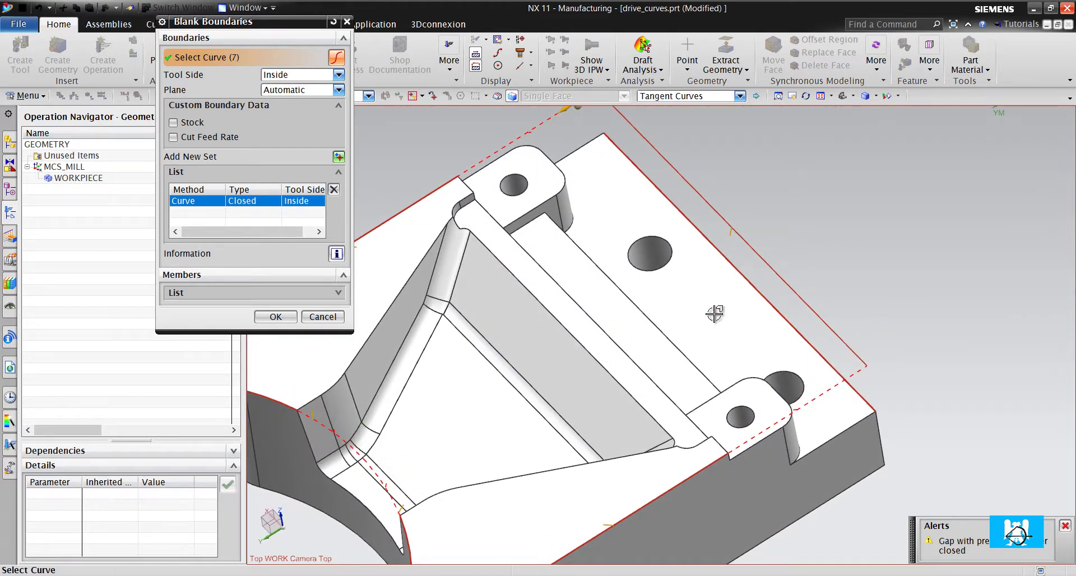
{"action": "scroll", "coordinate": [714, 314], "scroll_direction": "down", "scroll_amount": 3}
{"action": "scroll", "coordinate": [590, 337], "scroll_direction": "up", "scroll_amount": 3}
{"action": "scroll", "coordinate": [569, 281], "scroll_direction": "down", "scroll_amount": 3}
{"action": "scroll", "coordinate": [650, 163], "scroll_direction": "up", "scroll_amount": 2}
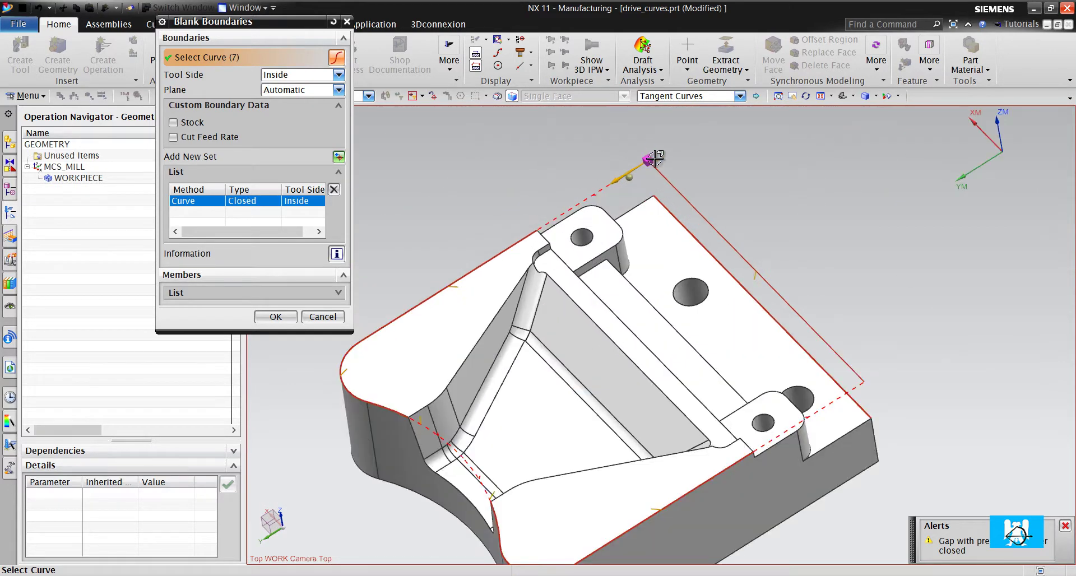
{"action": "scroll", "coordinate": [653, 159], "scroll_direction": "up", "scroll_amount": 2}
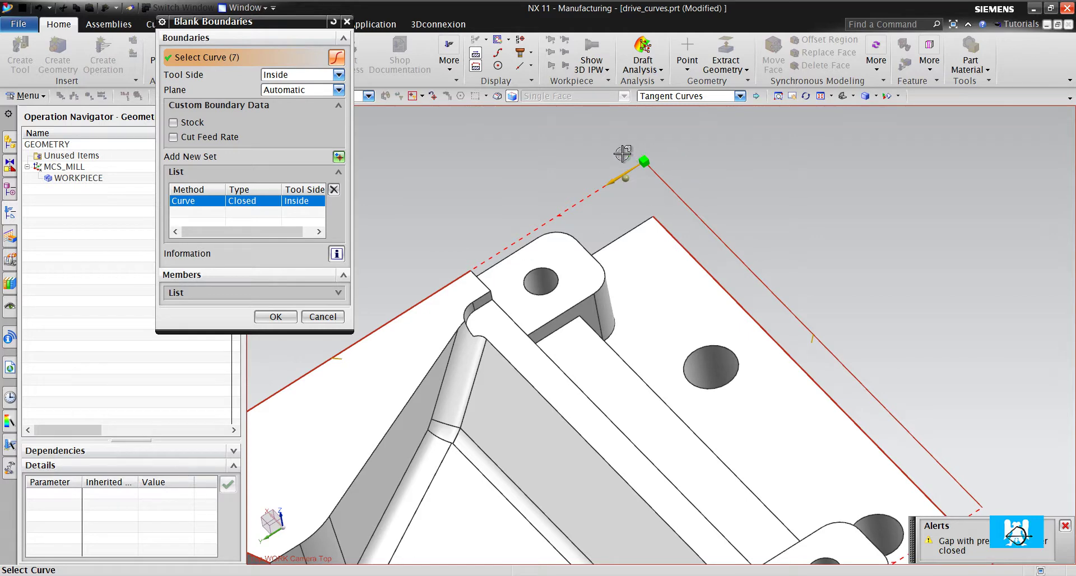
{"action": "scroll", "coordinate": [690, 167], "scroll_direction": "down", "scroll_amount": 4}
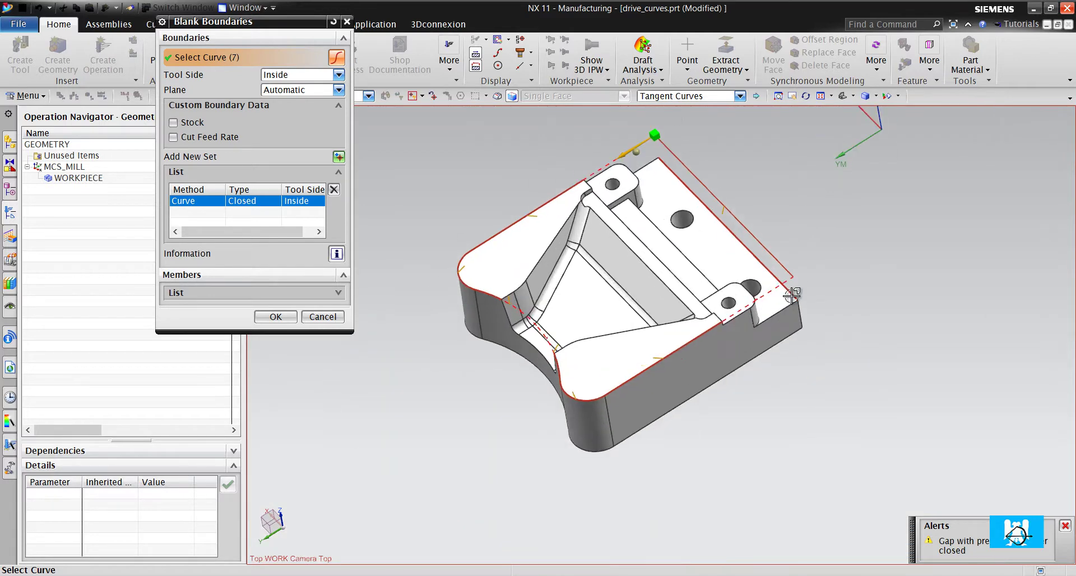
{"action": "scroll", "coordinate": [792, 295], "scroll_direction": "up", "scroll_amount": 1}
{"action": "scroll", "coordinate": [779, 283], "scroll_direction": "down", "scroll_amount": 1}
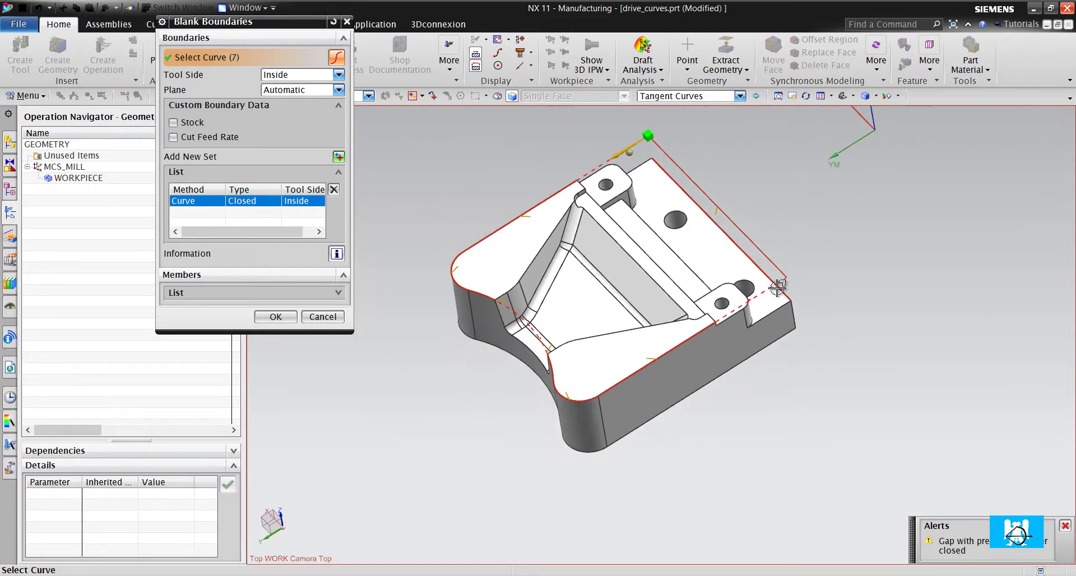
{"action": "left_click", "coordinate": [275, 316]}
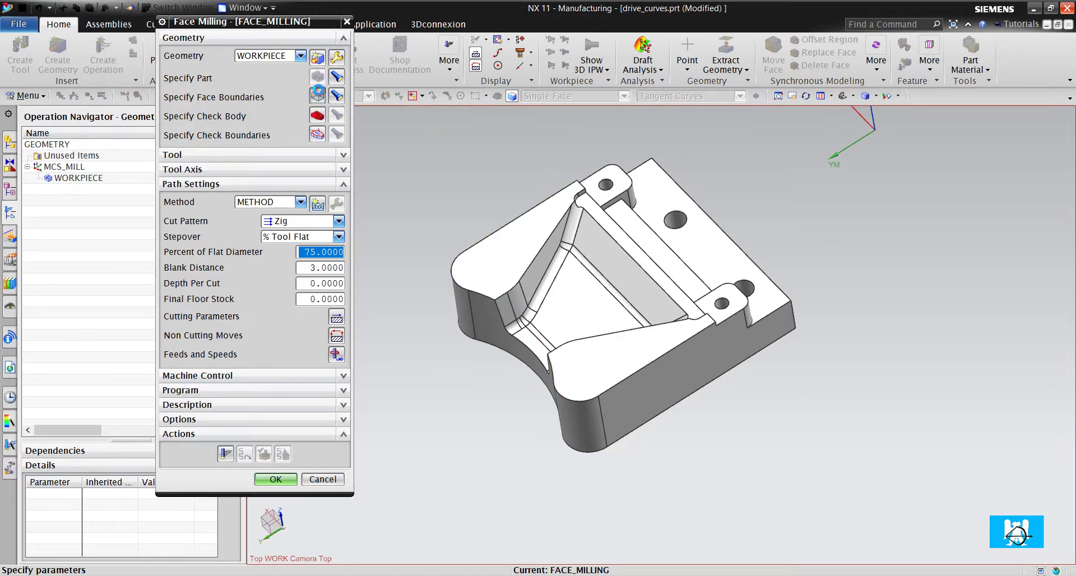
Step: Reopen the blank boundary and switch its plane option to Specify
{"action": "left_click", "coordinate": [318, 96]}
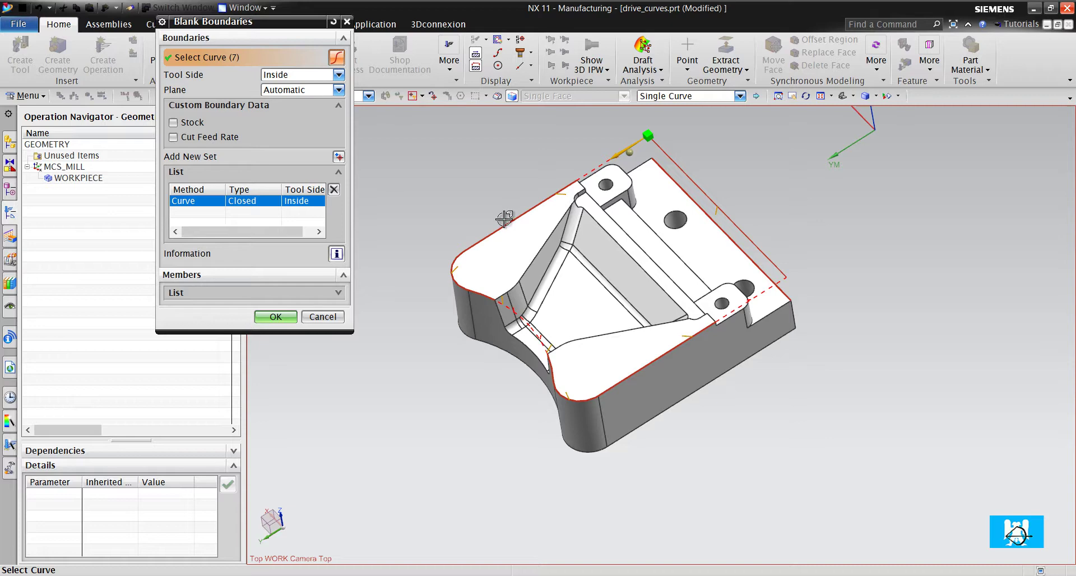
{"action": "middle_click_drag", "start_coordinate": [505, 220], "coordinate": [516, 239]}
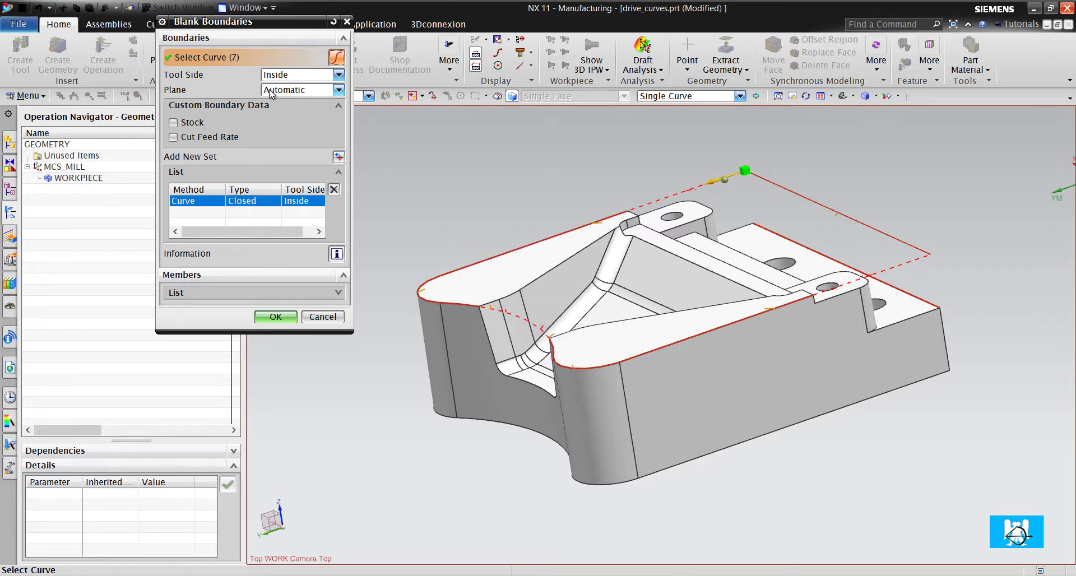
{"action": "left_click", "coordinate": [298, 90]}
{"action": "left_click", "coordinate": [291, 115]}
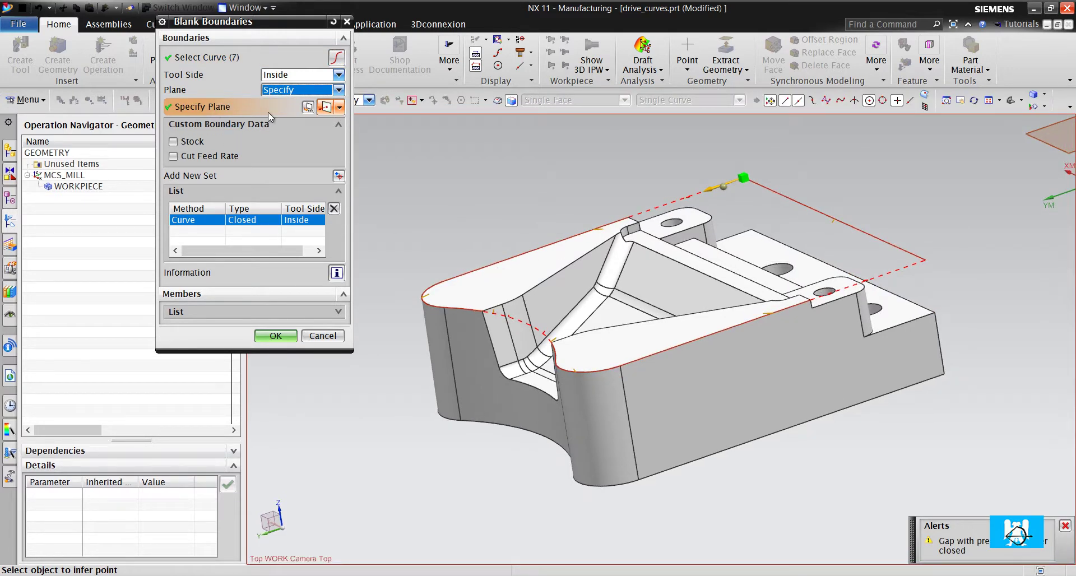
{"action": "middle_click", "coordinate": [306, 108]}
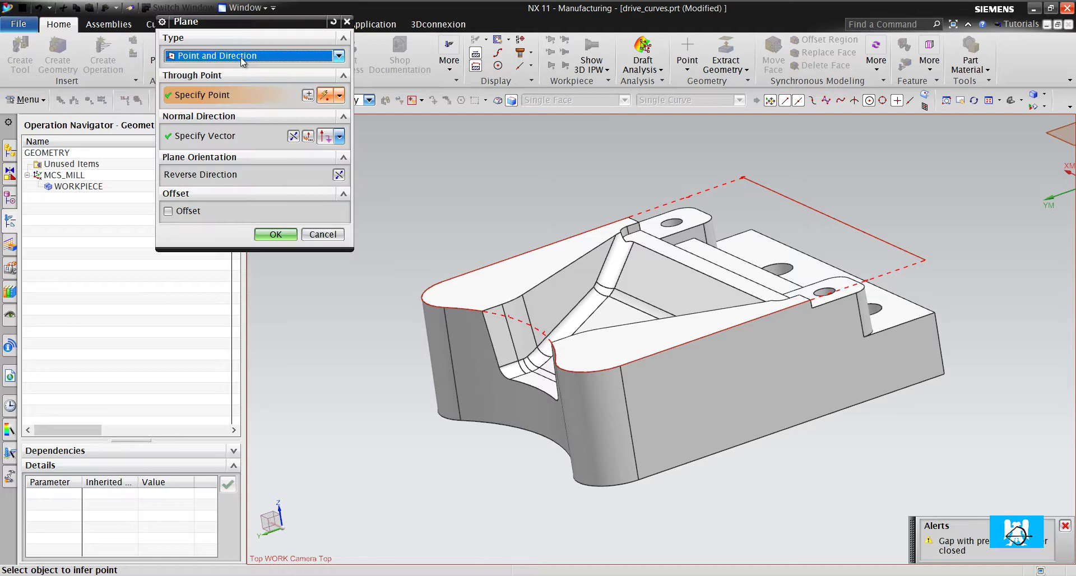
Step: Define an Inferred plane on the part's top face with 0 mm distance, accepting both dialogs
{"action": "left_click", "coordinate": [241, 57]}
{"action": "left_click", "coordinate": [241, 65]}
{"action": "left_click", "coordinate": [503, 266]}
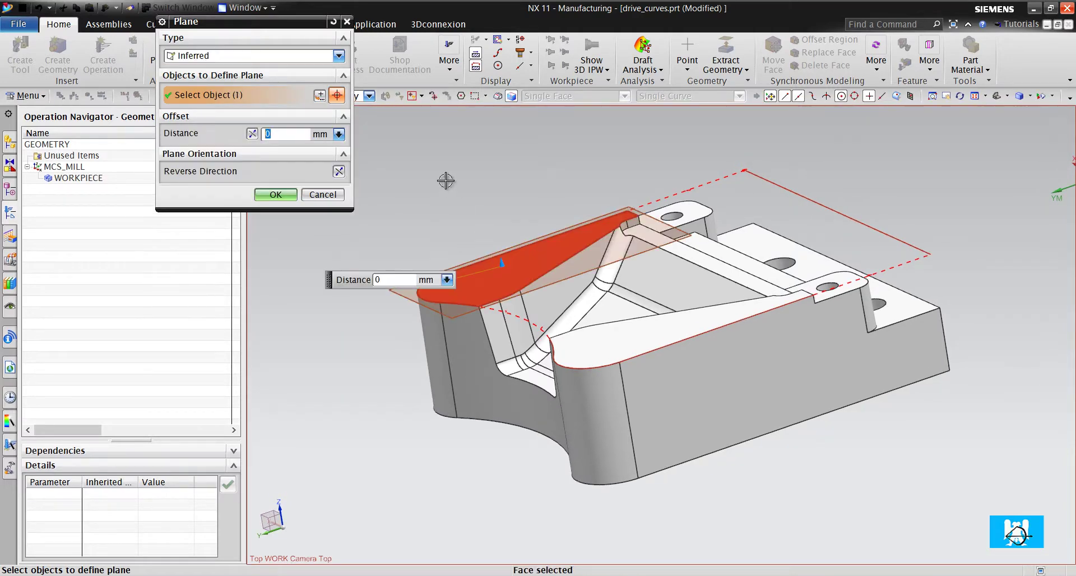
{"action": "type", "text": "2"}
{"action": "key", "text": "Return"}
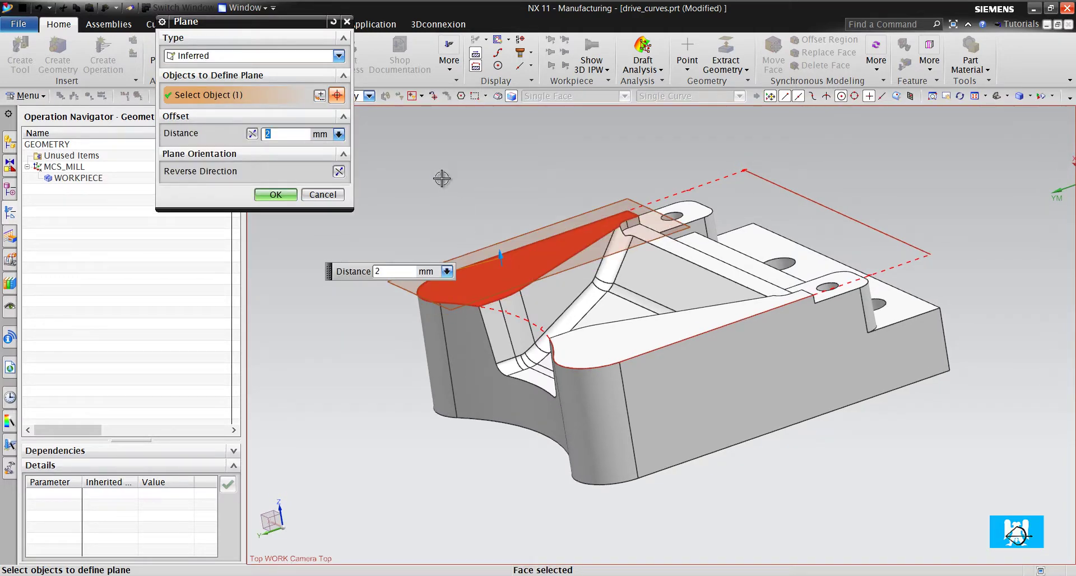
{"action": "type", "text": "0"}
{"action": "key", "text": "Return"}
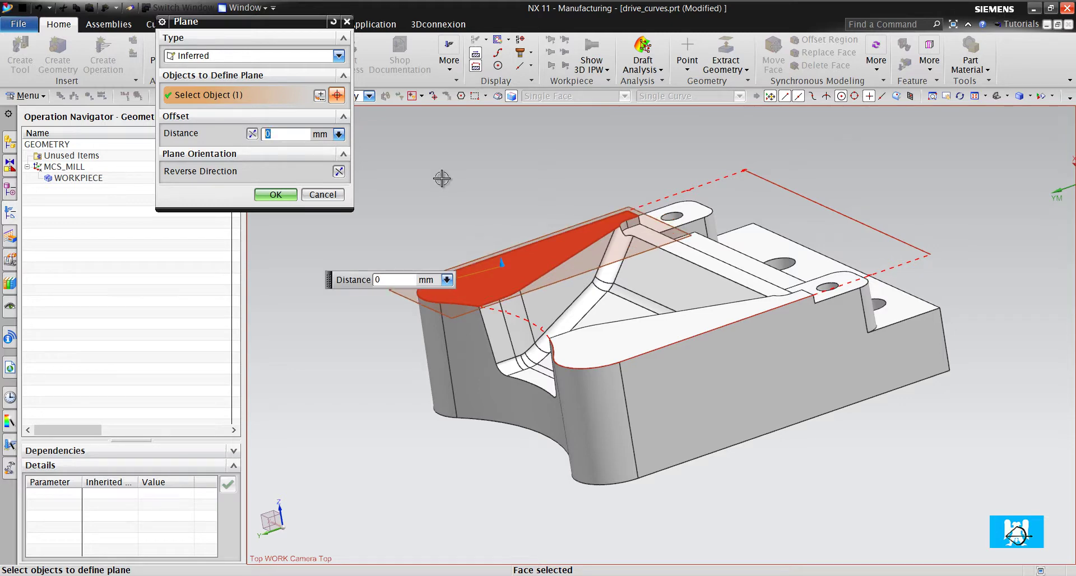
{"action": "left_click", "coordinate": [276, 194]}
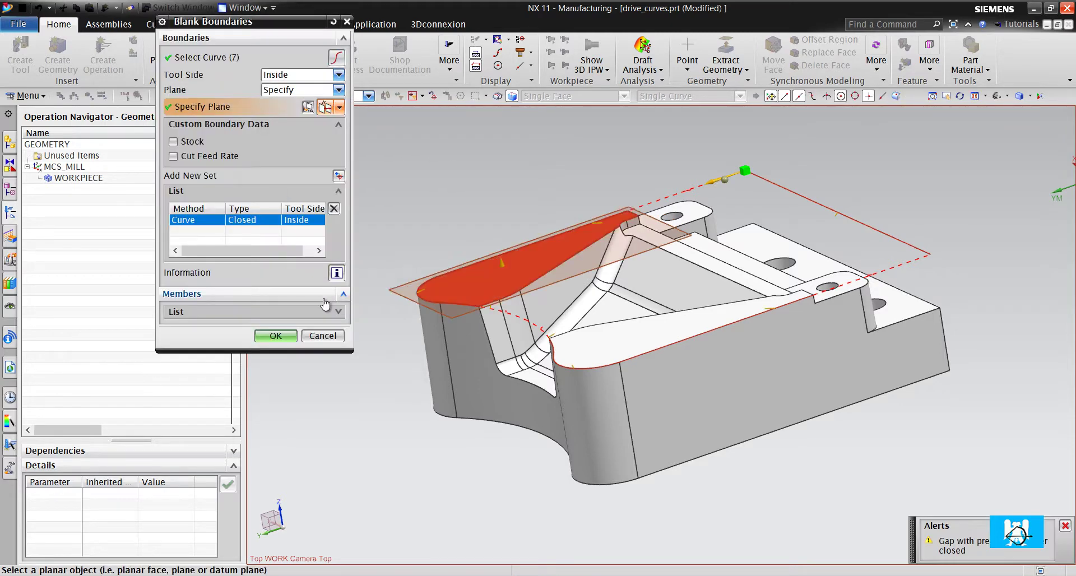
{"action": "left_click", "coordinate": [279, 339]}
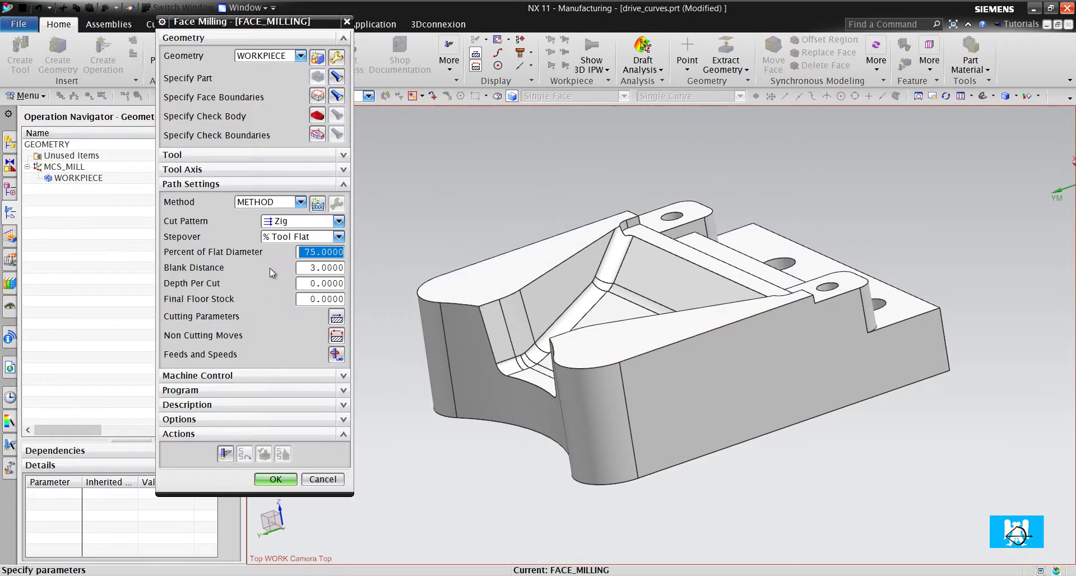
Step: Set Cut Pattern to Zig Zag and dismiss the tool axis error from generating
{"action": "left_click", "coordinate": [287, 222]}
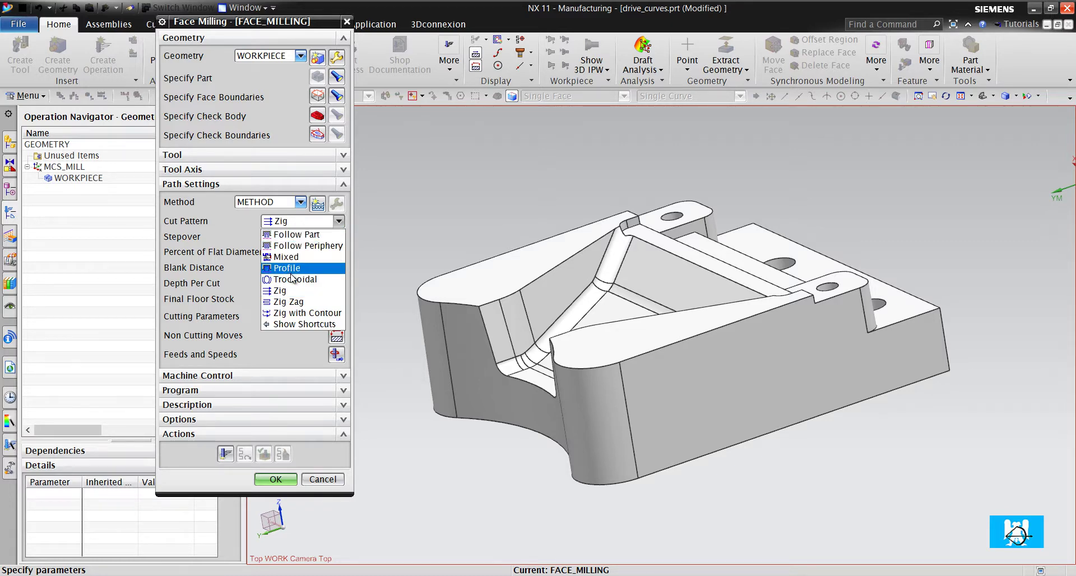
{"action": "left_click", "coordinate": [298, 302]}
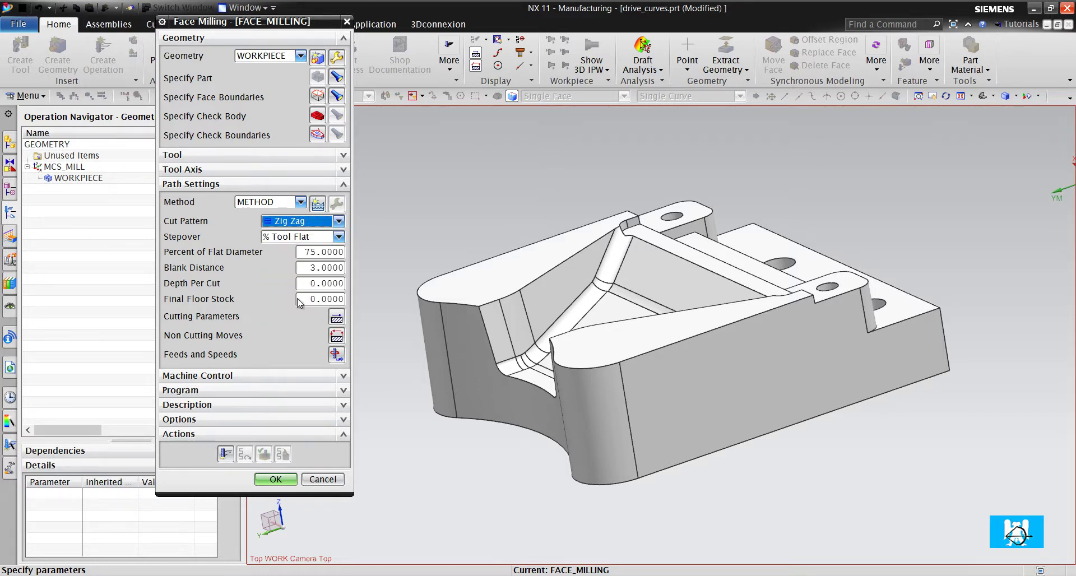
{"action": "left_click", "coordinate": [226, 454]}
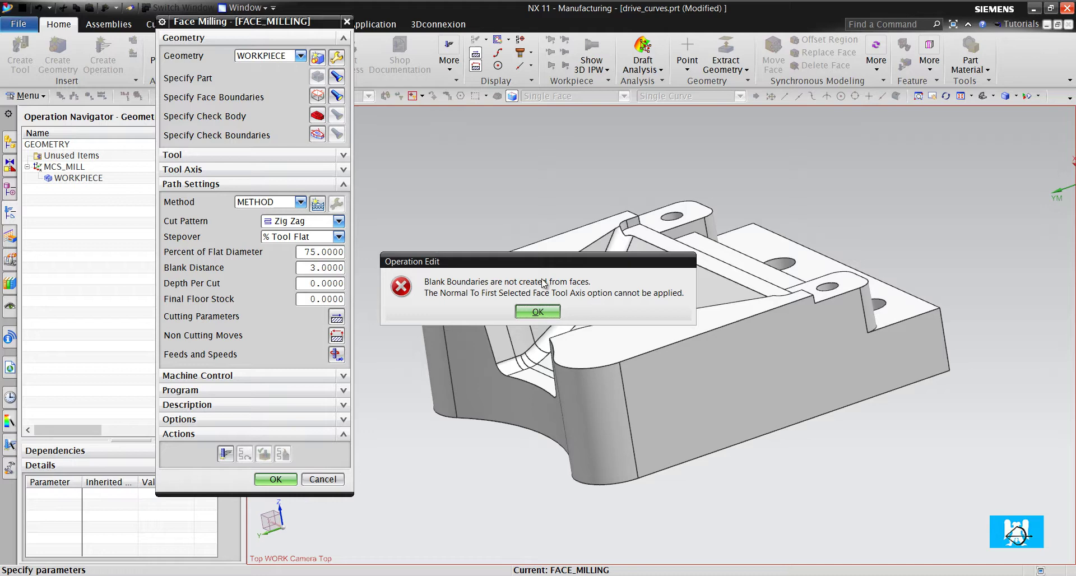
{"action": "left_click", "coordinate": [538, 312]}
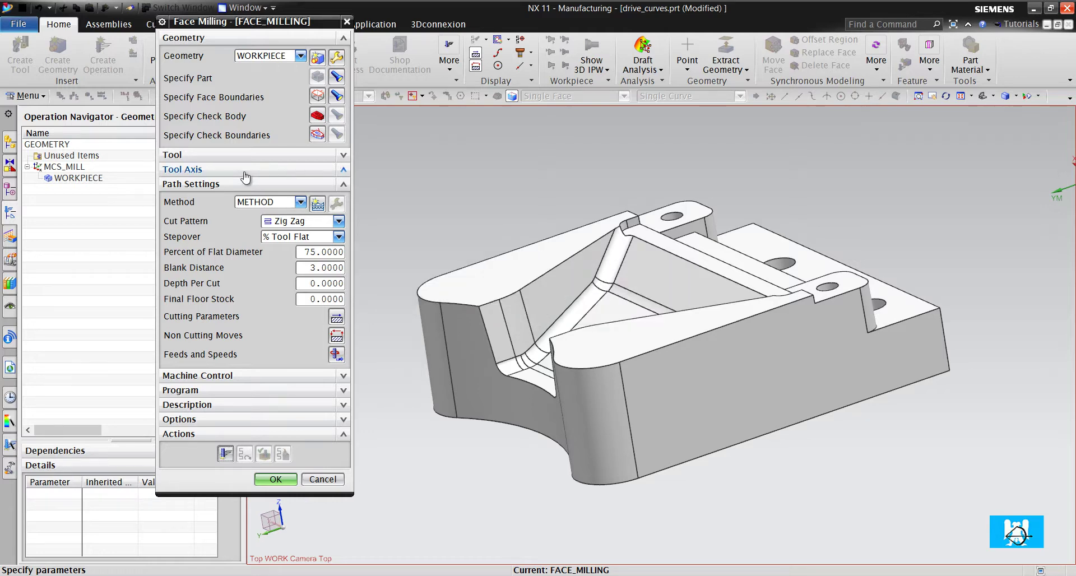
Step: Set Tool Axis to +ZM Axis and generate the zig-zag toolpath
{"action": "left_click", "coordinate": [245, 170]}
{"action": "left_click", "coordinate": [291, 188]}
{"action": "left_click", "coordinate": [283, 200]}
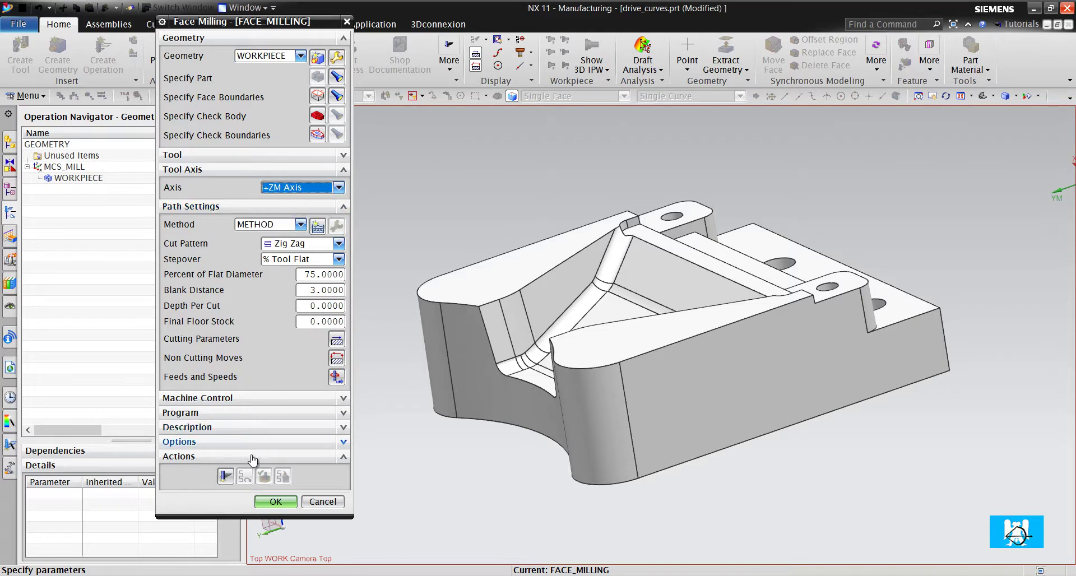
{"action": "left_click", "coordinate": [226, 477]}
{"action": "left_click", "coordinate": [275, 501]}
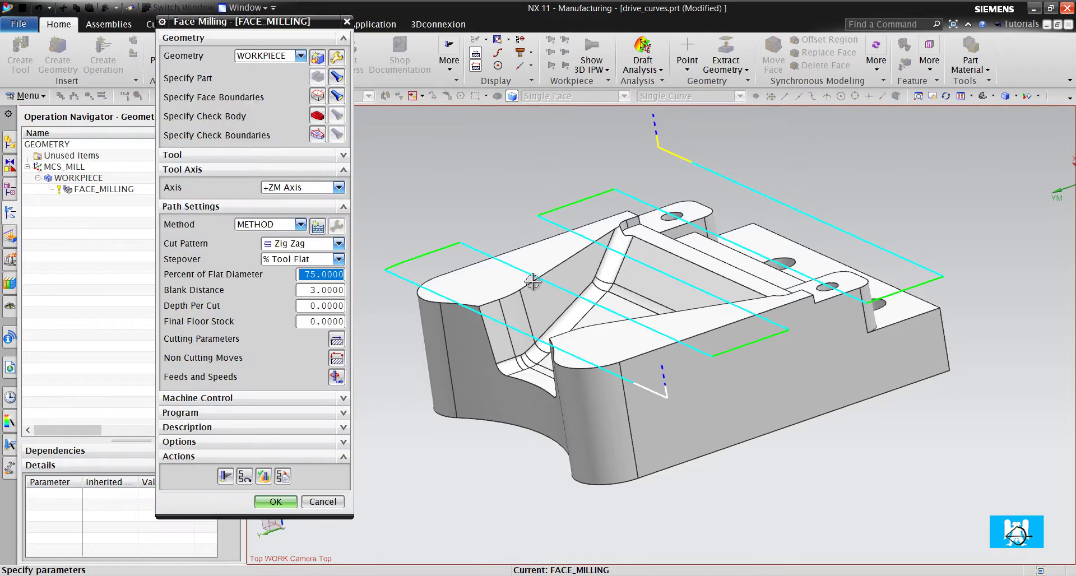
{"action": "middle_click_drag", "start_coordinate": [532, 283], "coordinate": [570, 301]}
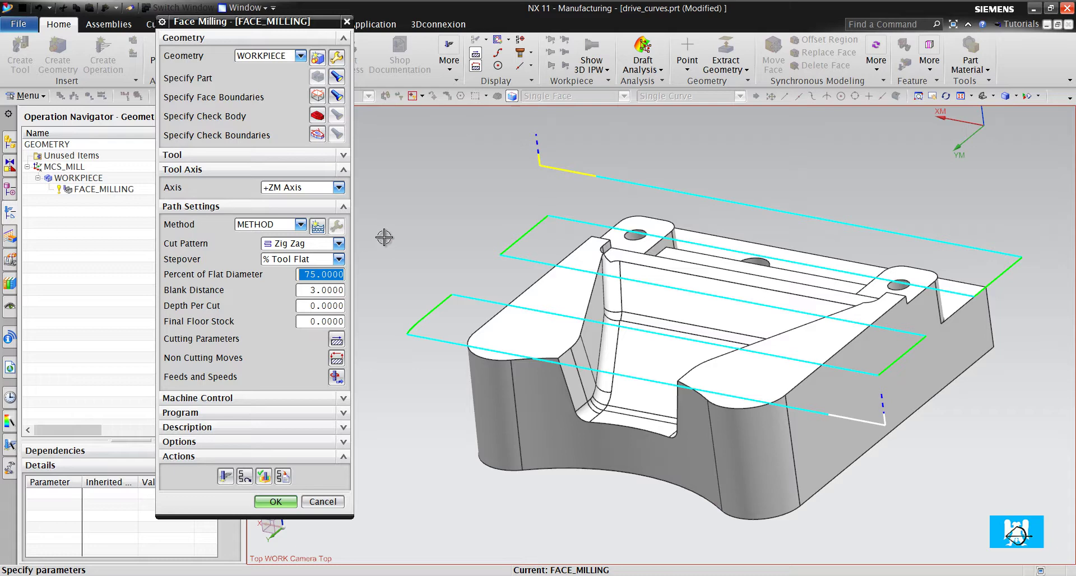
{"action": "left_click", "coordinate": [336, 340]}
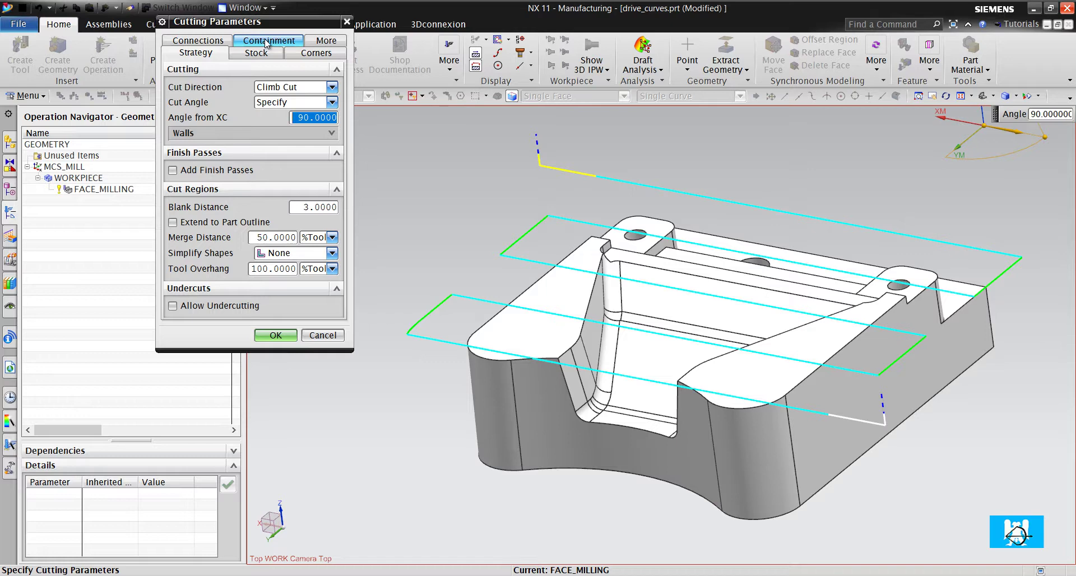
{"action": "left_click", "coordinate": [268, 42]}
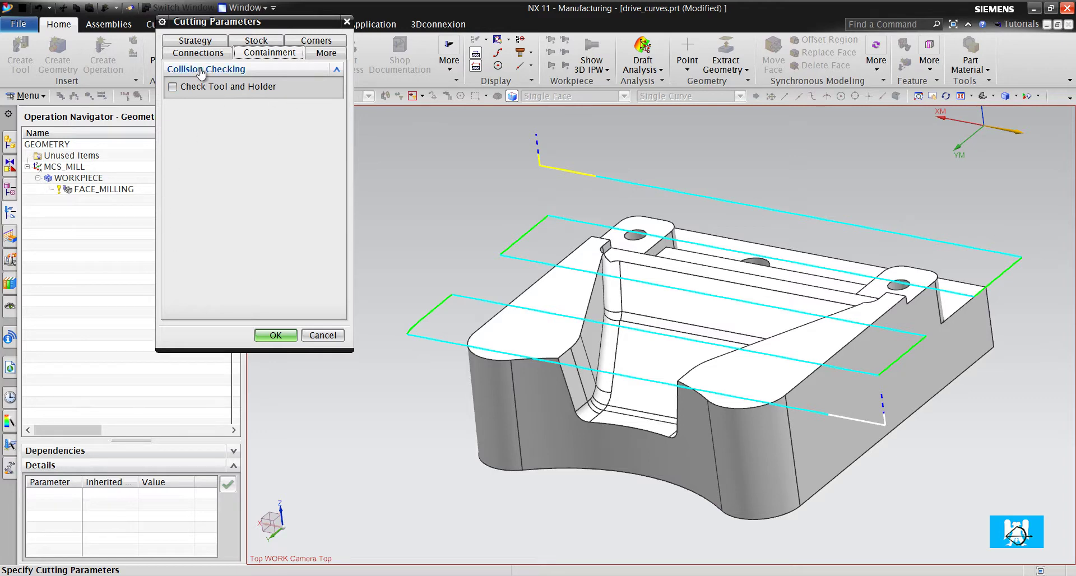
{"action": "left_click", "coordinate": [195, 41]}
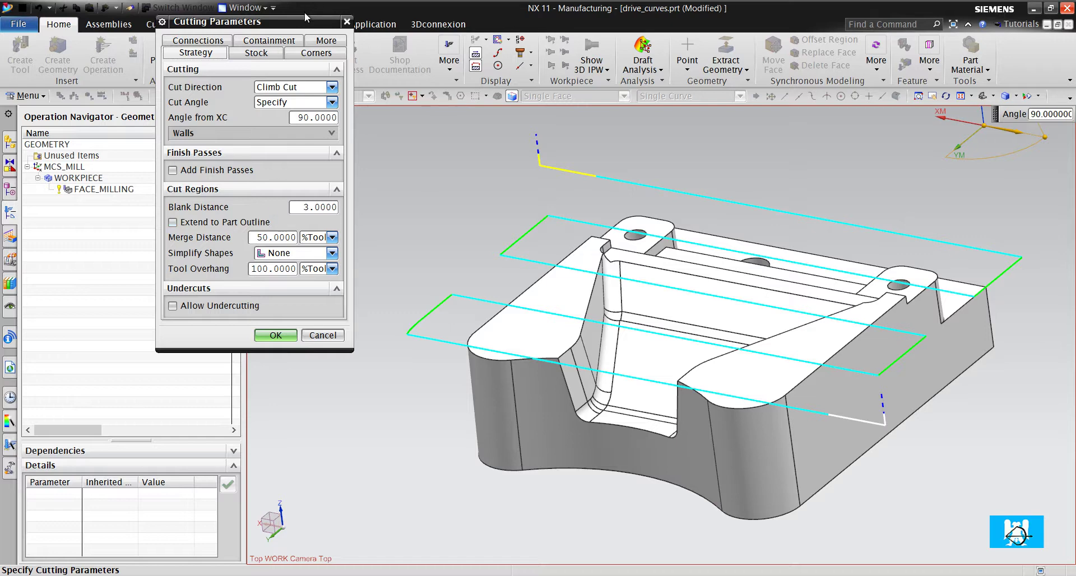
{"action": "left_click", "coordinate": [269, 40]}
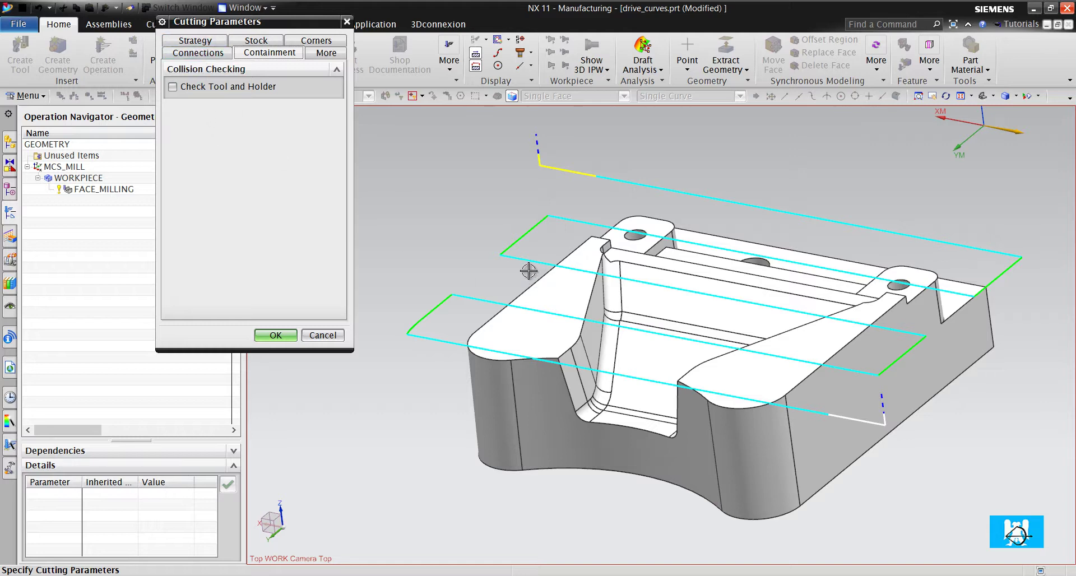
{"action": "scroll", "coordinate": [571, 329], "scroll_direction": "down", "scroll_amount": 2}
{"action": "scroll", "coordinate": [572, 329], "scroll_direction": "up", "scroll_amount": 4}
{"action": "middle_click_drag", "start_coordinate": [524, 333], "coordinate": [488, 270]}
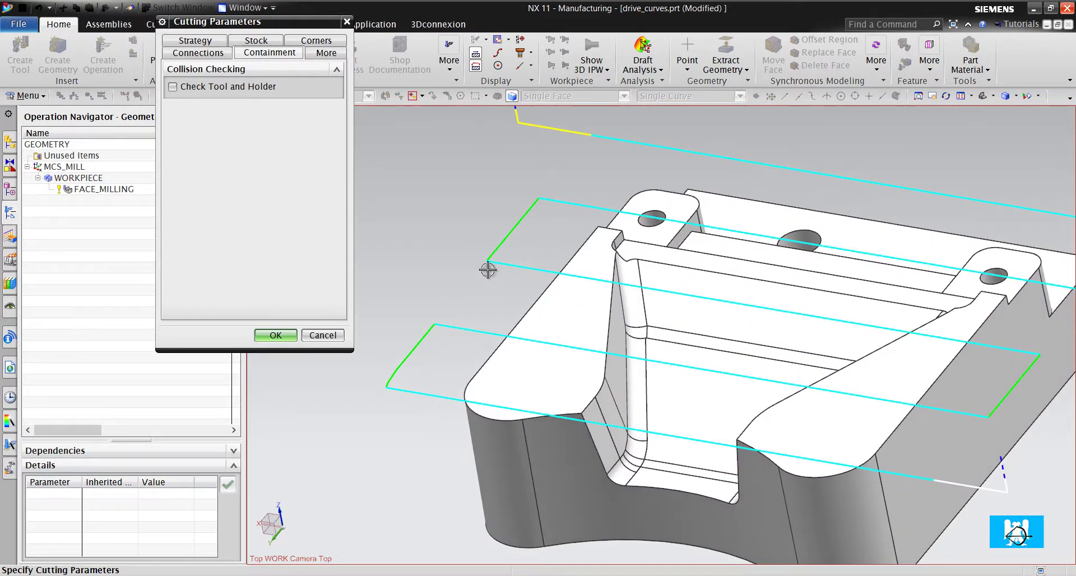
{"action": "left_click", "coordinate": [275, 335]}
Step: Enter -1 as Final Floor Stock, regenerate the toolpath and inspect it around the pocket
{"action": "scroll", "coordinate": [677, 314], "scroll_direction": "down", "scroll_amount": 3}
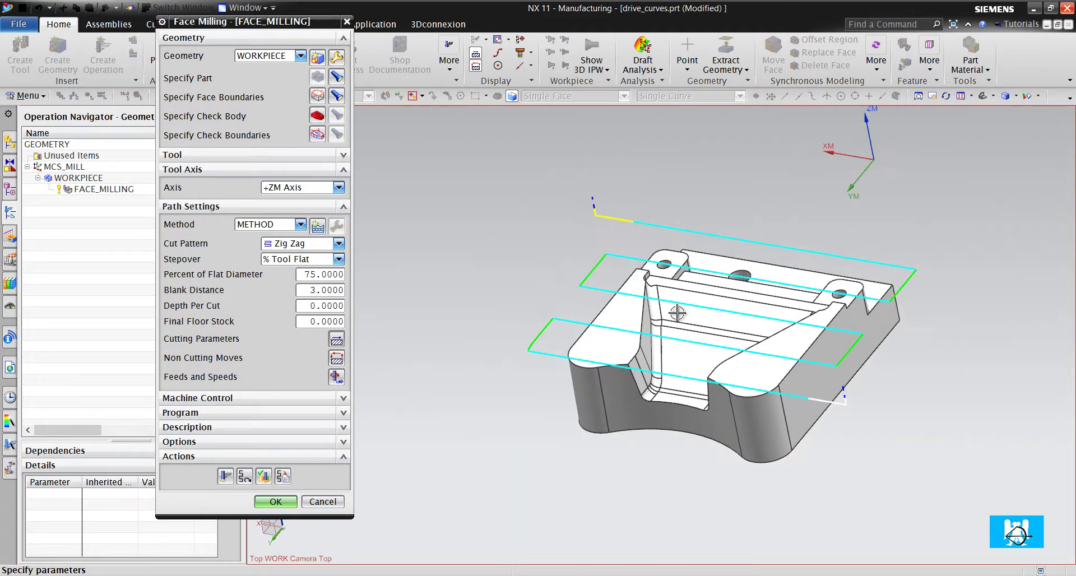
{"action": "scroll", "coordinate": [678, 314], "scroll_direction": "up", "scroll_amount": 3}
{"action": "middle_click_drag", "start_coordinate": [615, 364], "coordinate": [583, 245]}
{"action": "scroll", "coordinate": [574, 258], "scroll_direction": "up", "scroll_amount": 5}
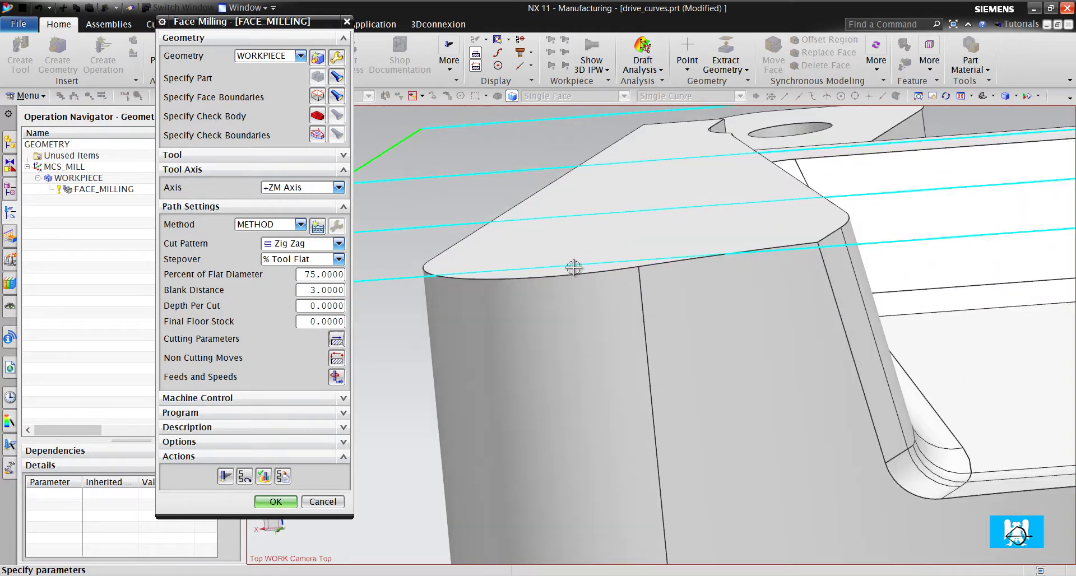
{"action": "double_click", "coordinate": [318, 321]}
{"action": "type", "text": "-1"}
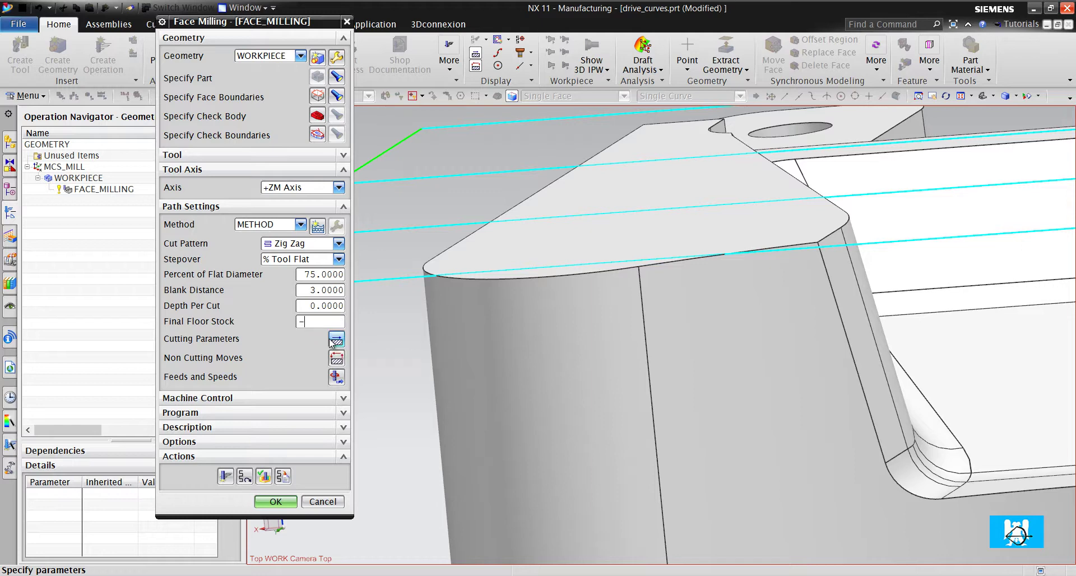
{"action": "left_click", "coordinate": [226, 476]}
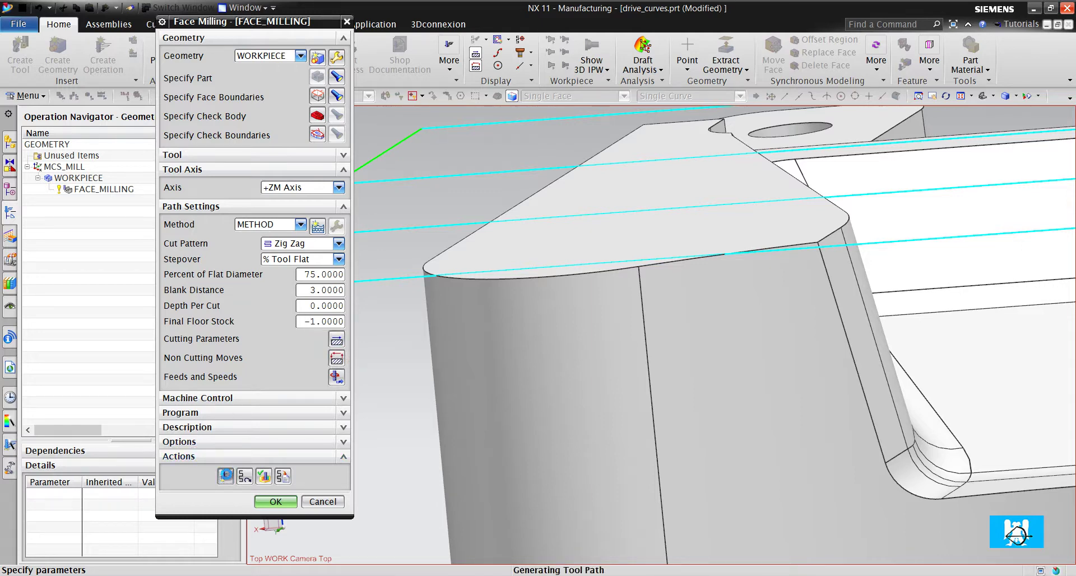
{"action": "scroll", "coordinate": [577, 295], "scroll_direction": "down", "scroll_amount": 3}
{"action": "middle_click_drag", "start_coordinate": [577, 295], "coordinate": [956, 278]}
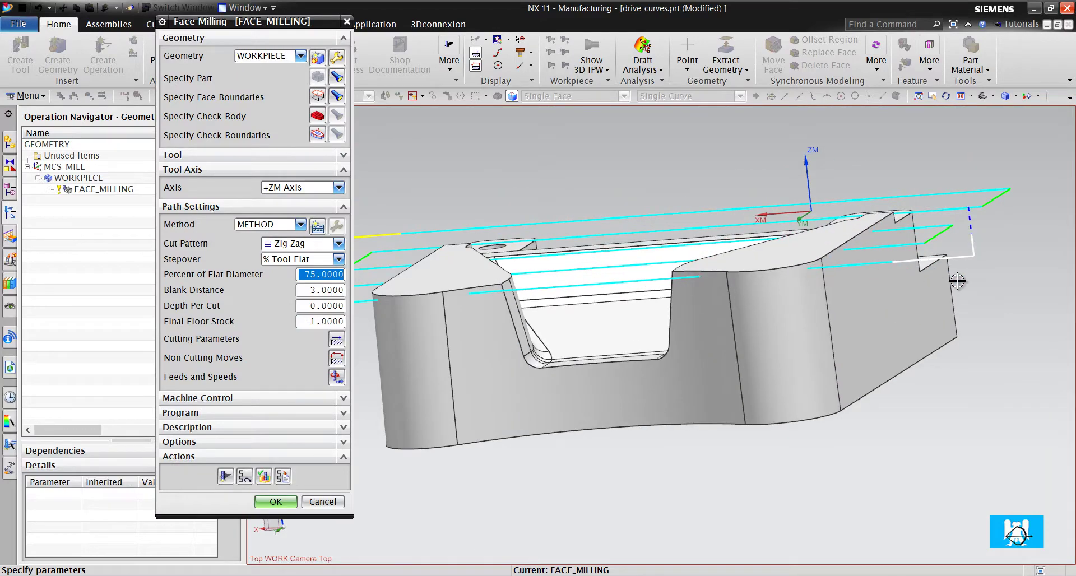
{"action": "scroll", "coordinate": [732, 238], "scroll_direction": "up", "scroll_amount": 3}
{"action": "middle_click_drag", "start_coordinate": [703, 231], "coordinate": [541, 303]}
{"action": "scroll", "coordinate": [529, 298], "scroll_direction": "up", "scroll_amount": 3}
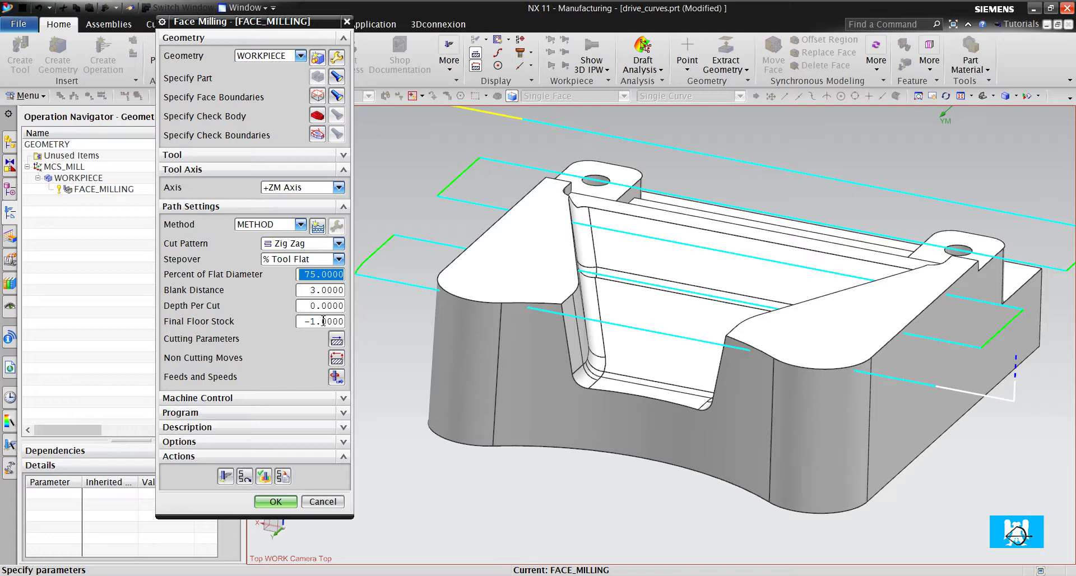